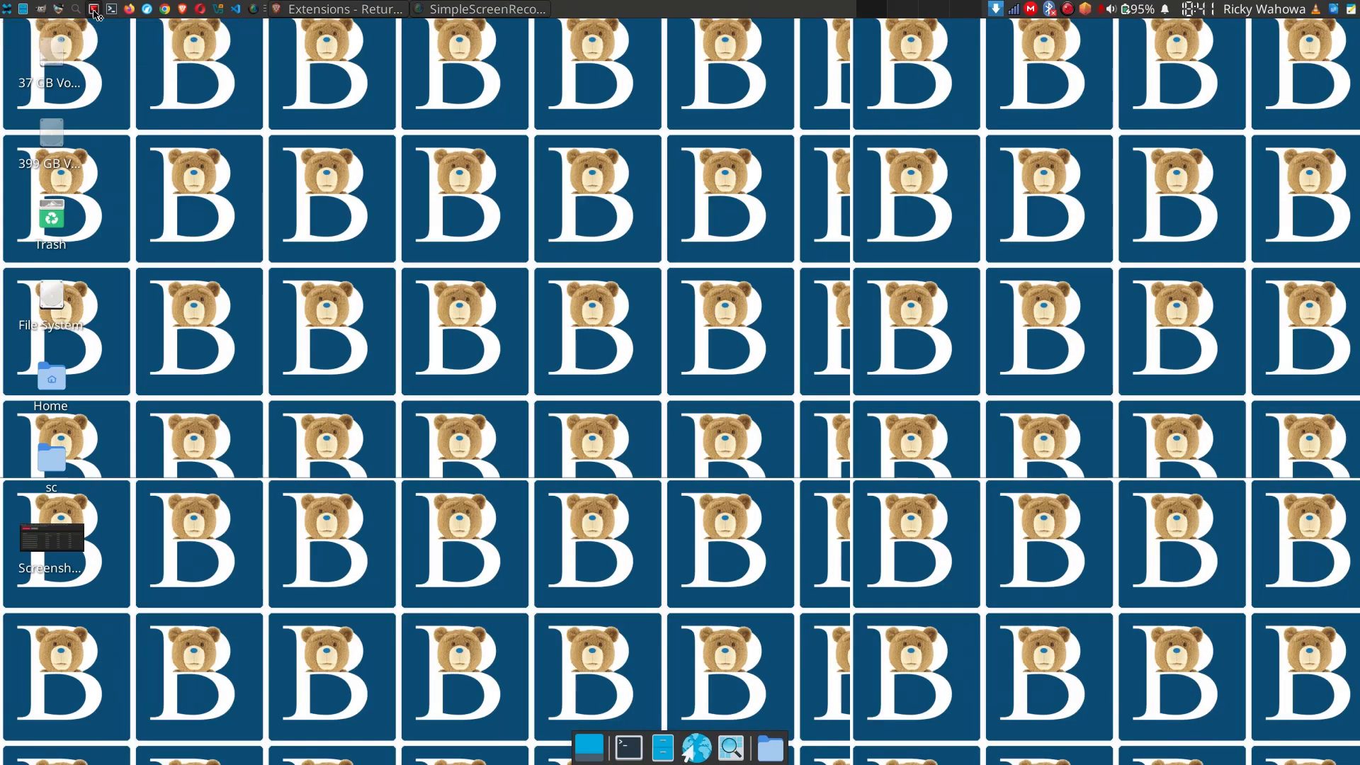
# Open a terminal window, widen it, and enlarge the text.
pyautogui.click(95, 9)
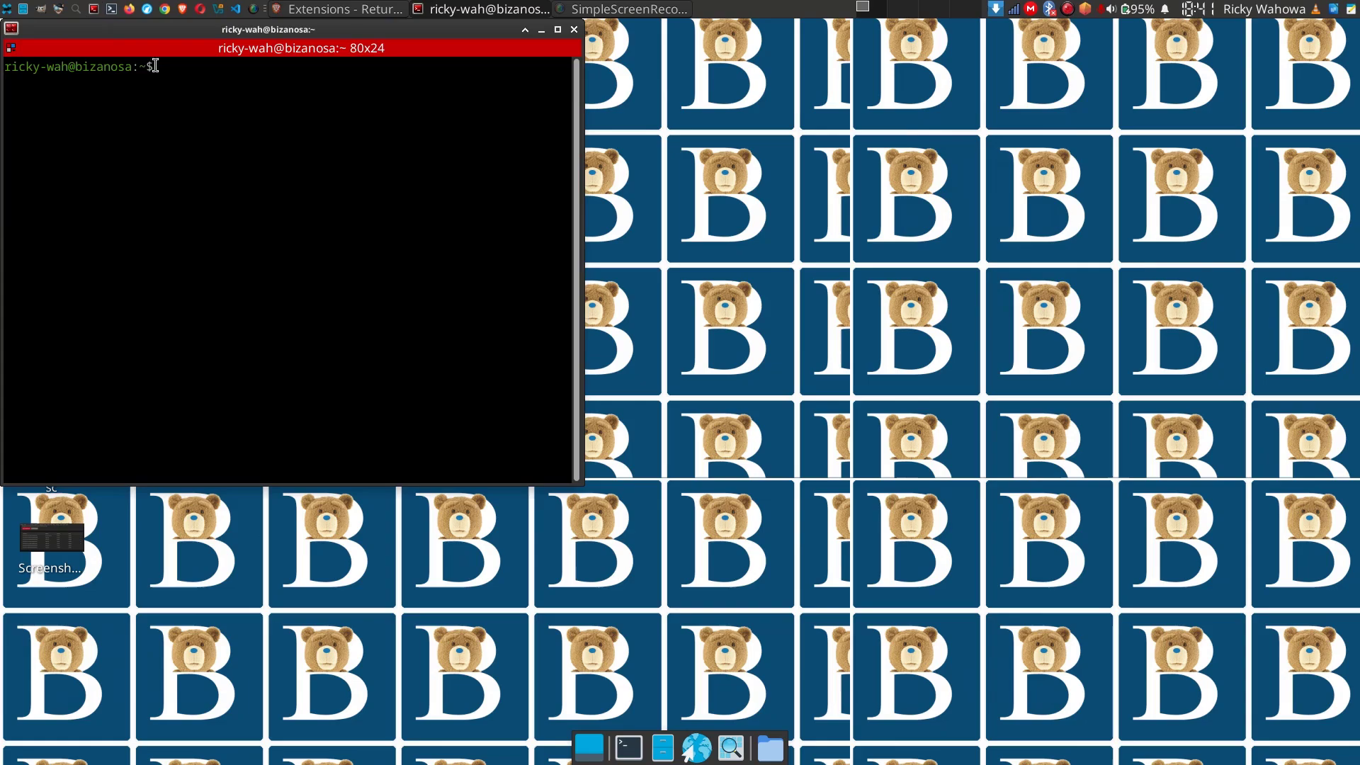
pyautogui.moveTo(571, 149); pyautogui.dragTo(1233, 192)
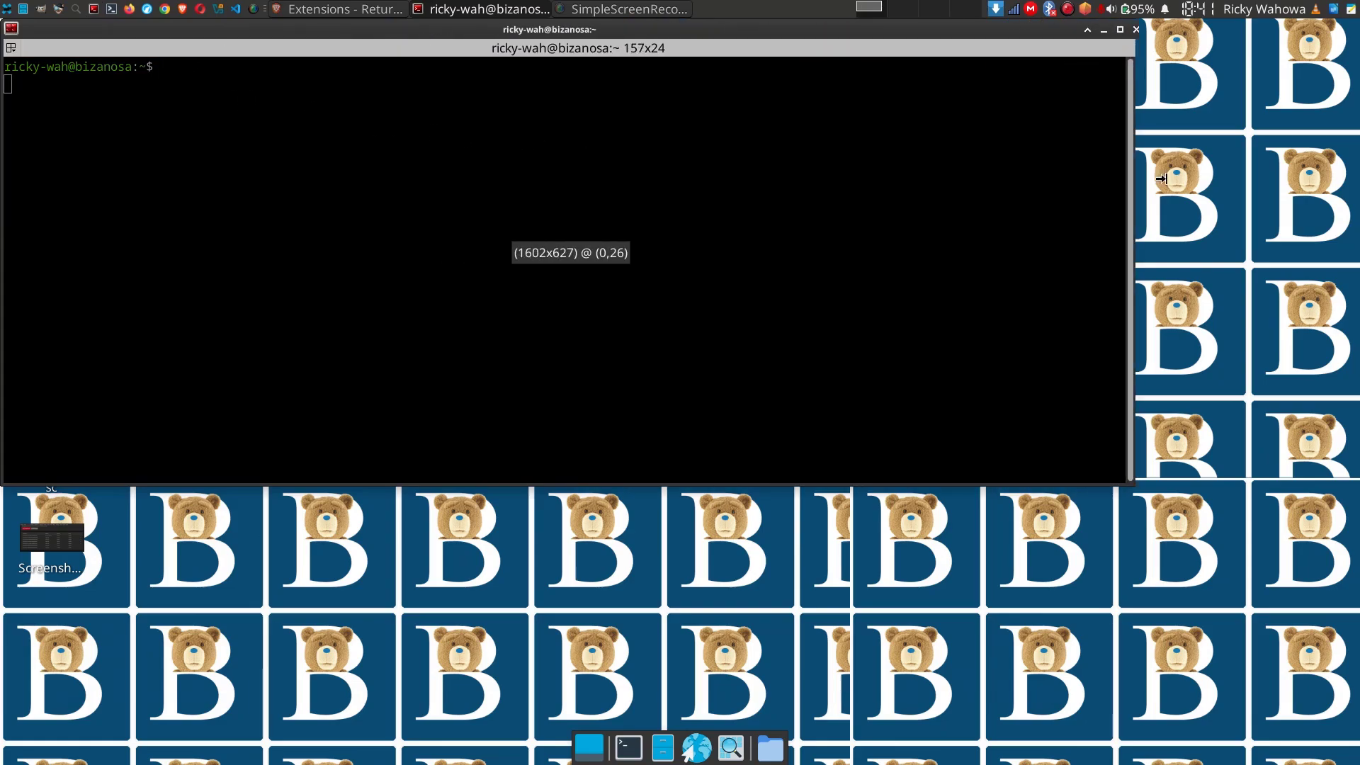
pyautogui.hotkey('ctrl', '+')
pyautogui.hotkey('ctrl', '+')
pyautogui.hotkey('ctrl', '+')
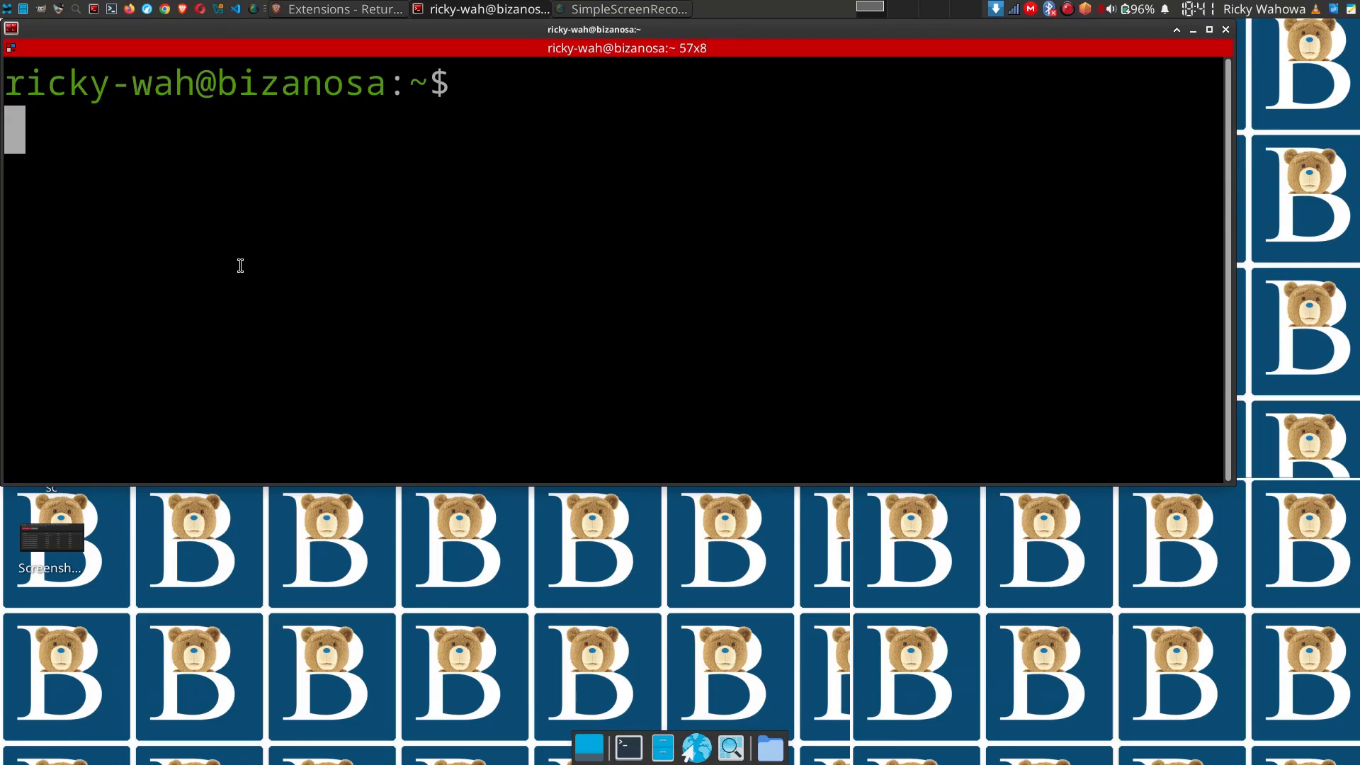
pyautogui.write('sudo d')
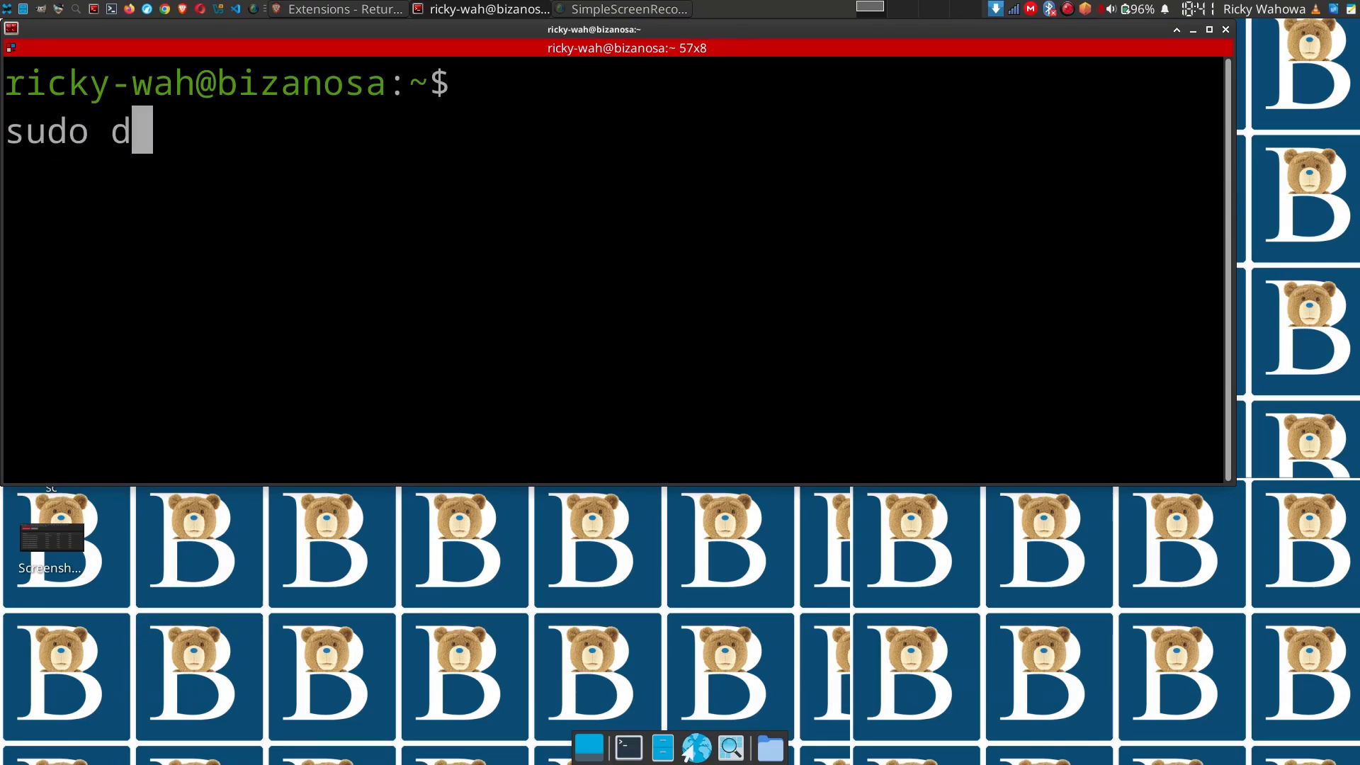
pyautogui.write('nf upda')
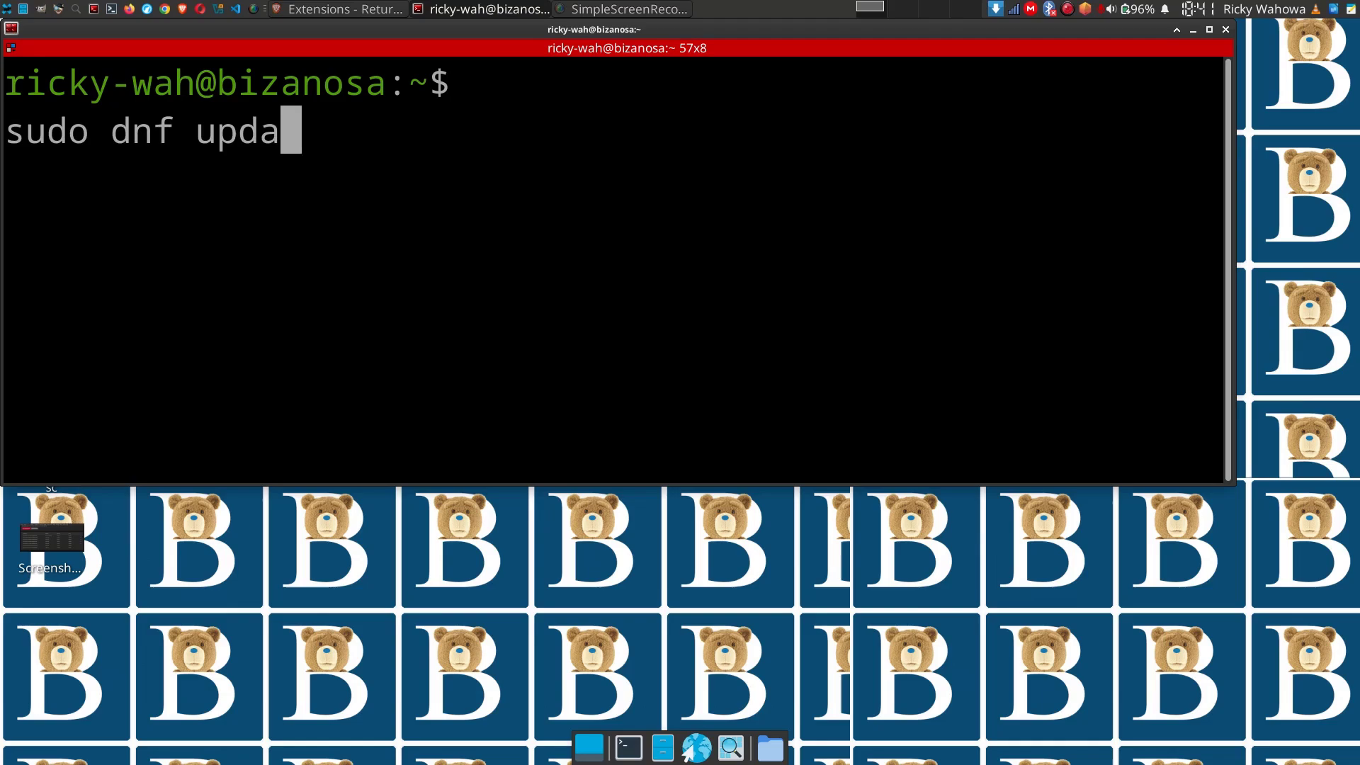
pyautogui.write('te')
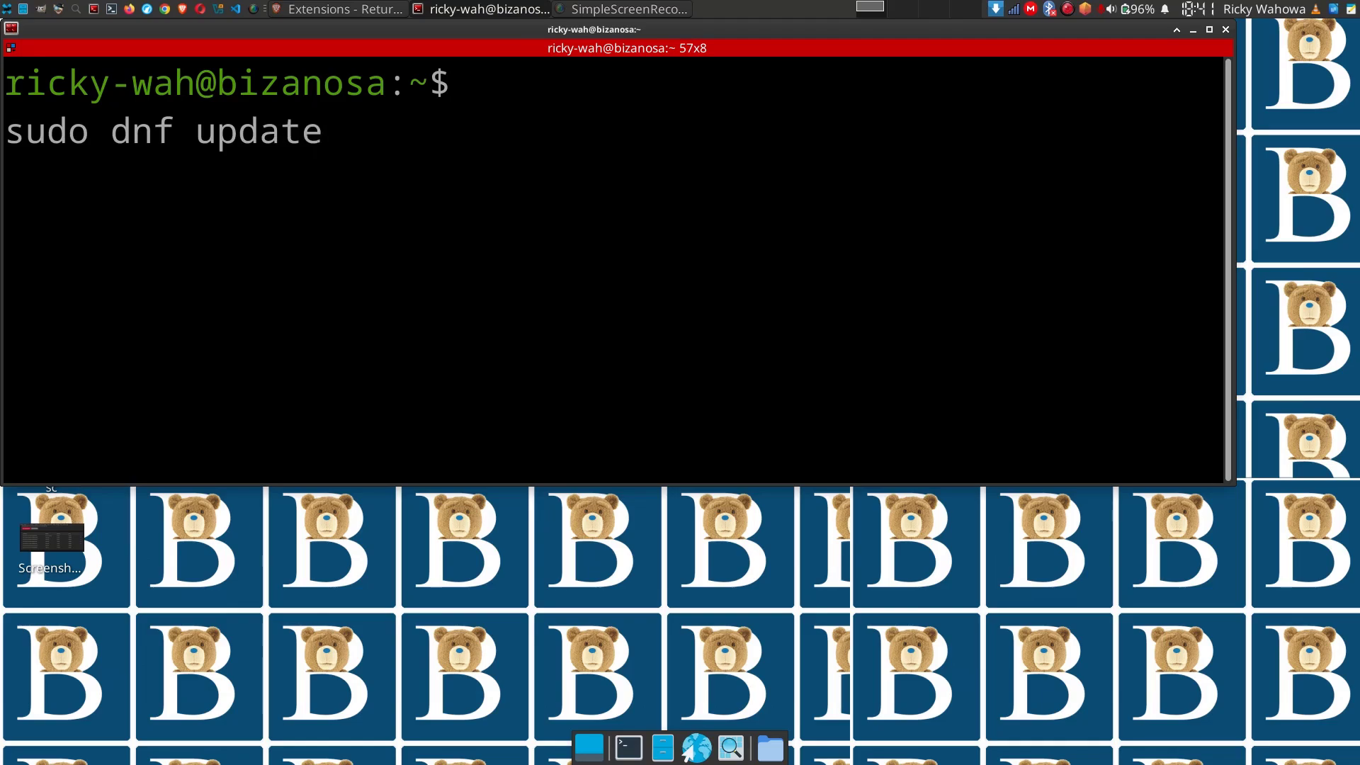
# Run 'sudo dnf update' with the password, review the 10 upgrades, and cancel at confirmation.
pyautogui.press('Return')
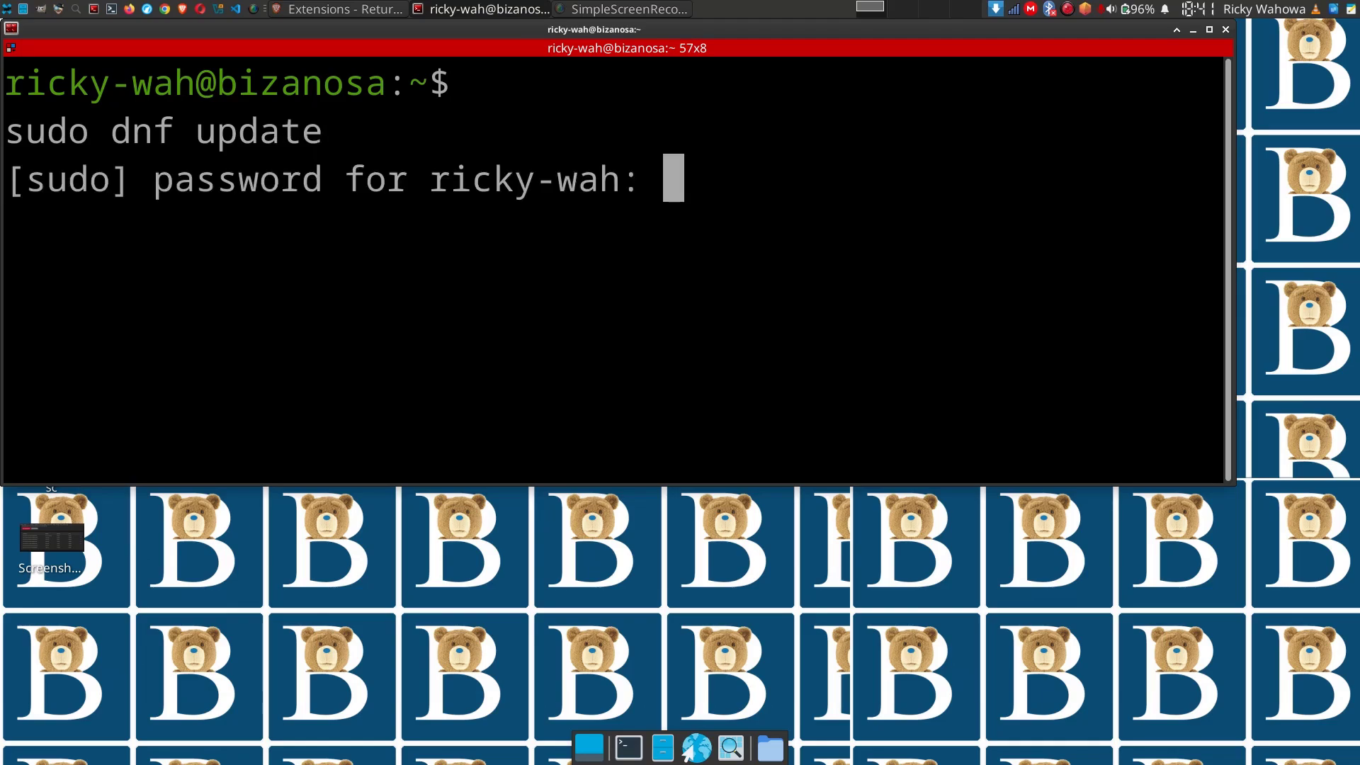
pyautogui.press('Return')
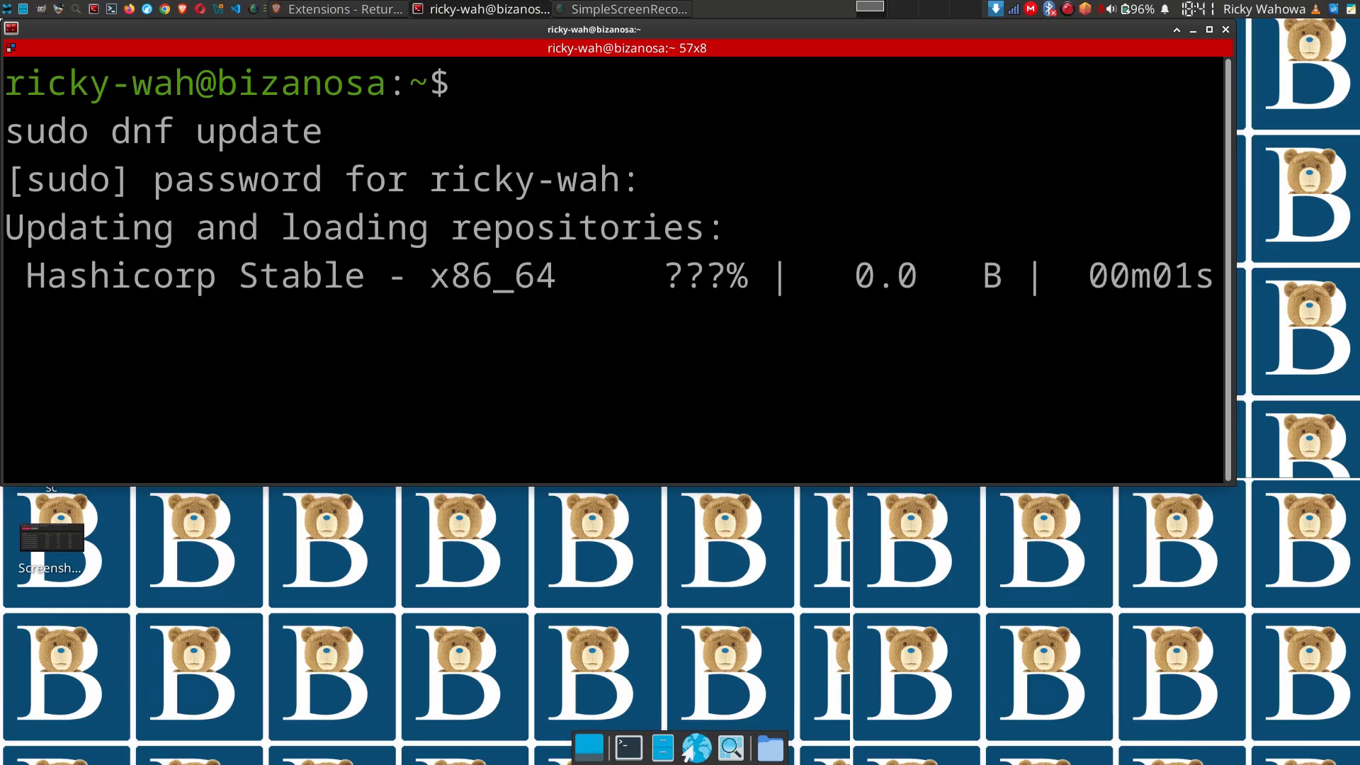
pyautogui.moveTo(1221, 478); pyautogui.dragTo(1258, 692)
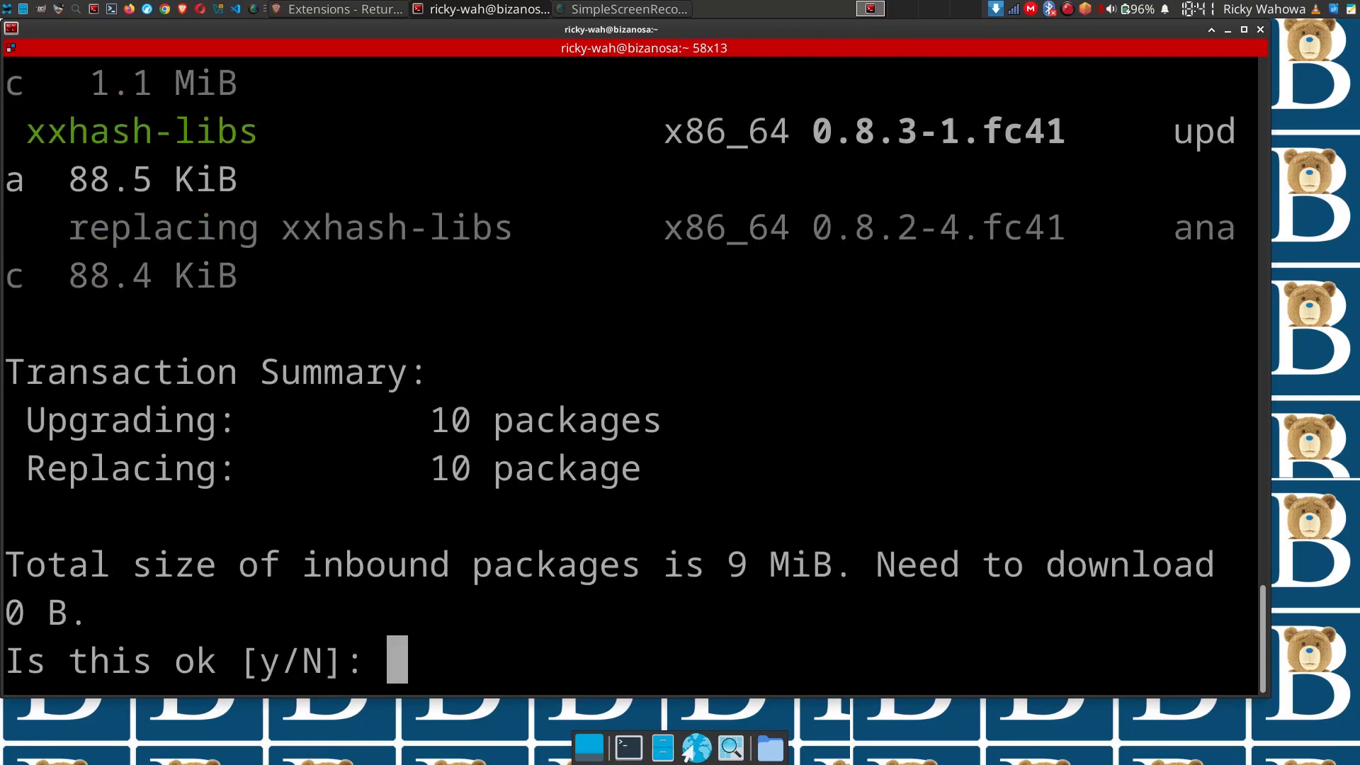
pyautogui.hotkey('ctrl', 'c')
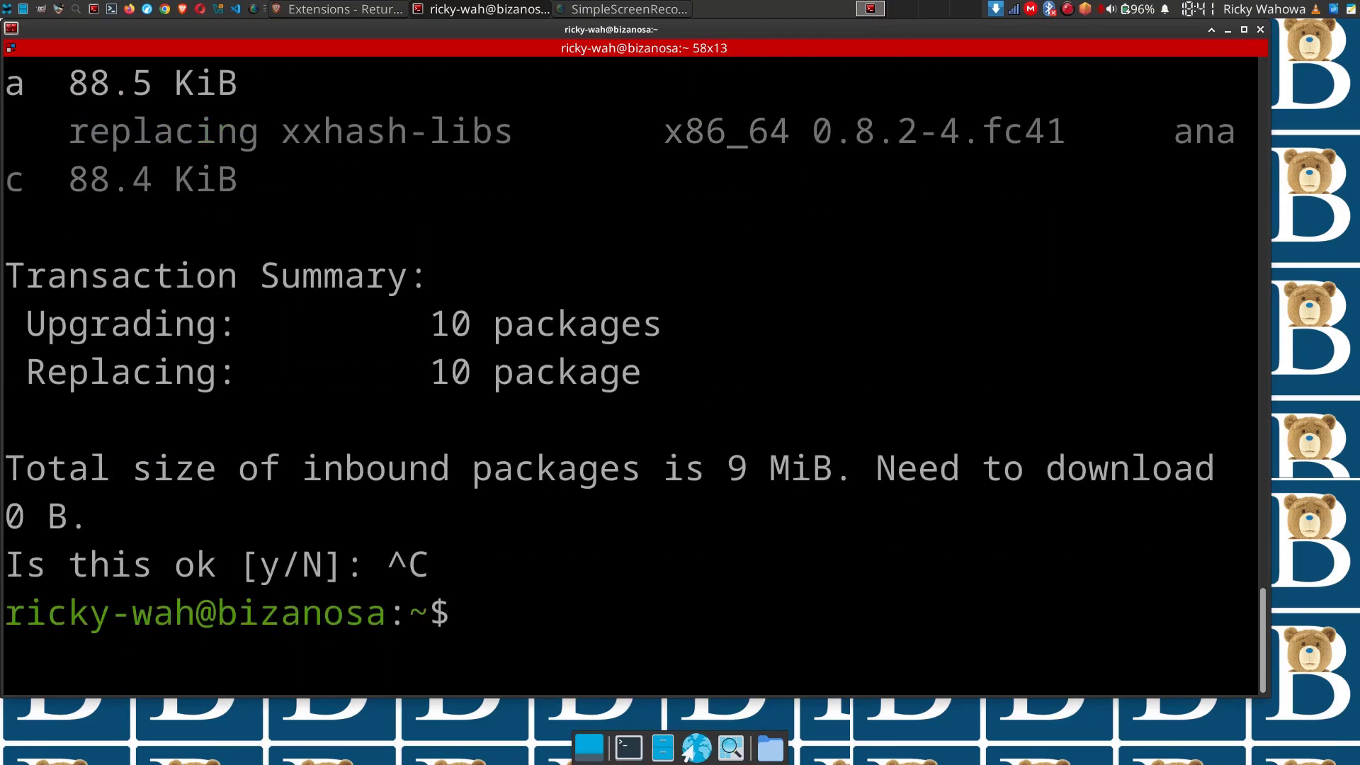
# Clear the screen, run 'sudo dnf up', and cancel at the y/N prompt.
pyautogui.hotkey('ctrl', 'l')
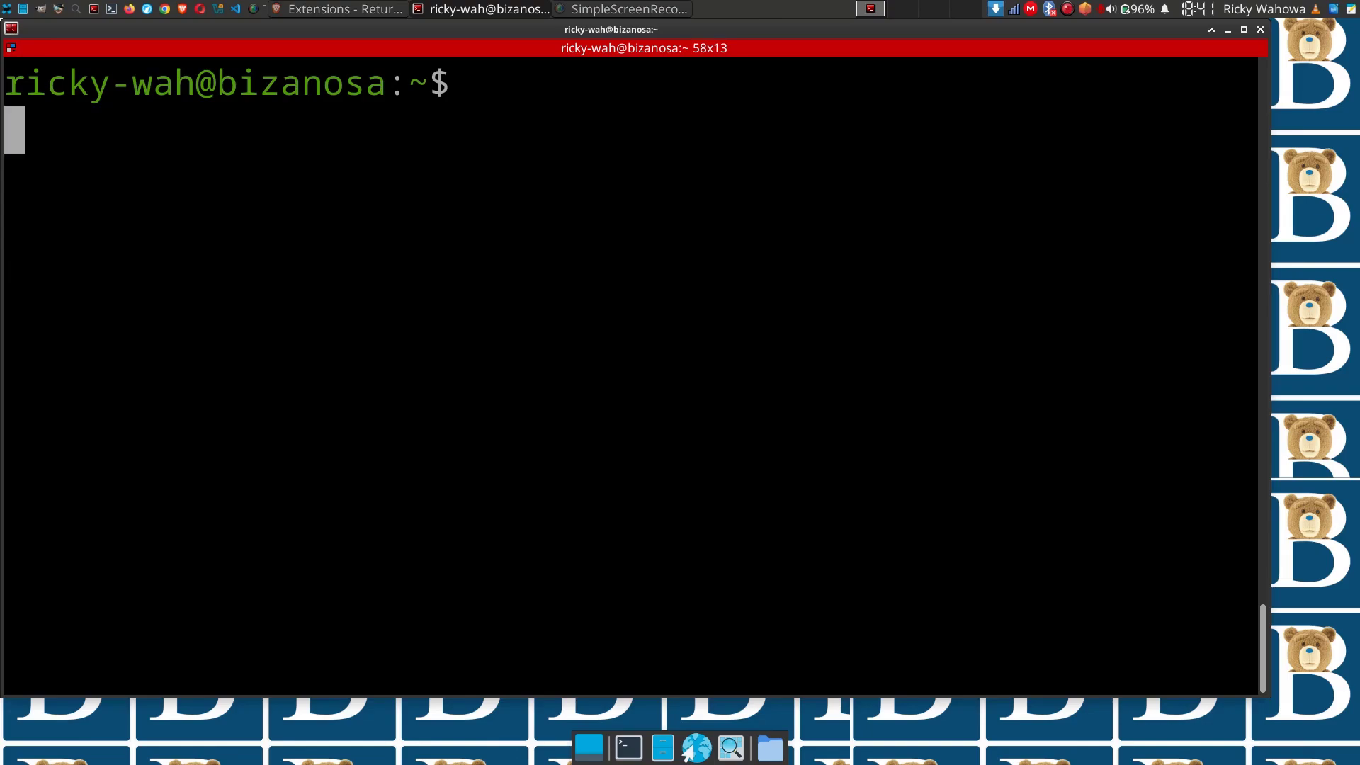
pyautogui.write('sudo dnf update')
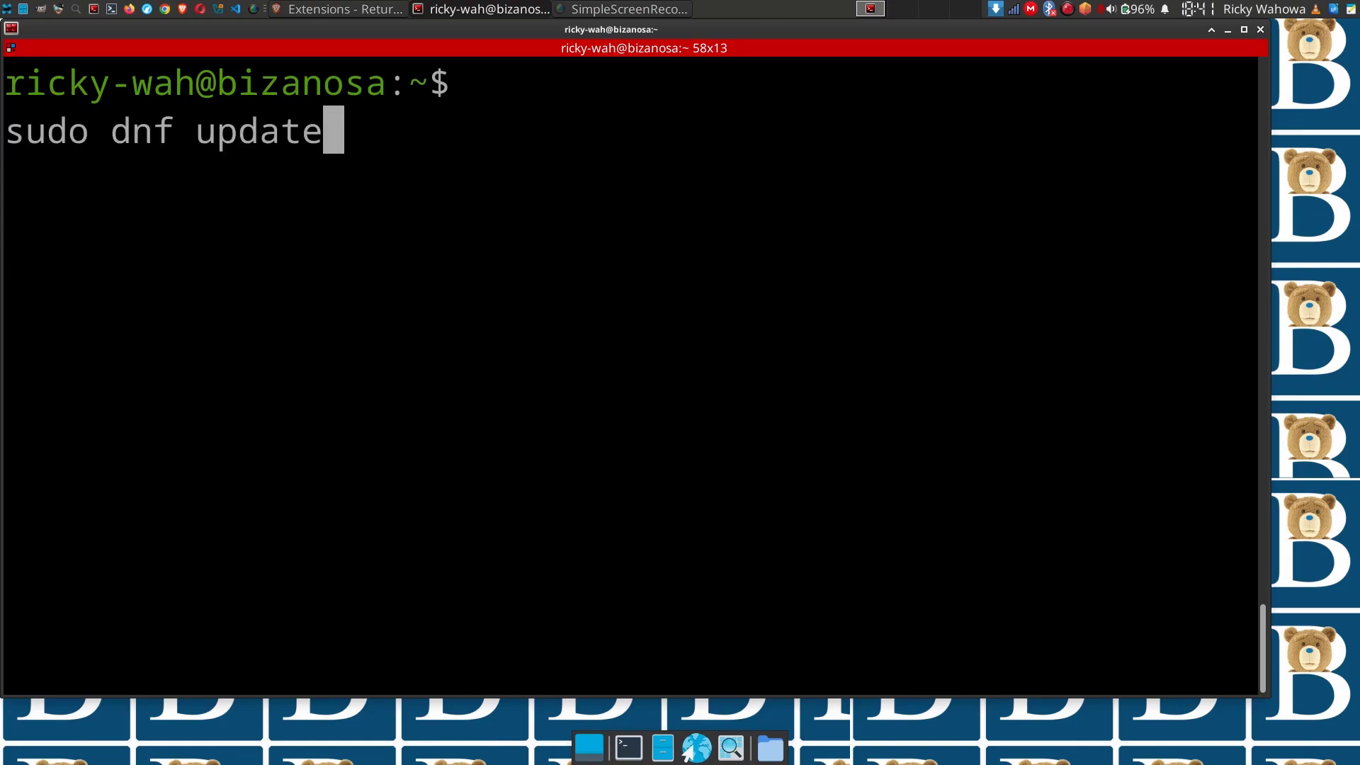
pyautogui.press('BackSpace')
pyautogui.press('BackSpace')
pyautogui.press('BackSpace')
pyautogui.press('BackSpace')
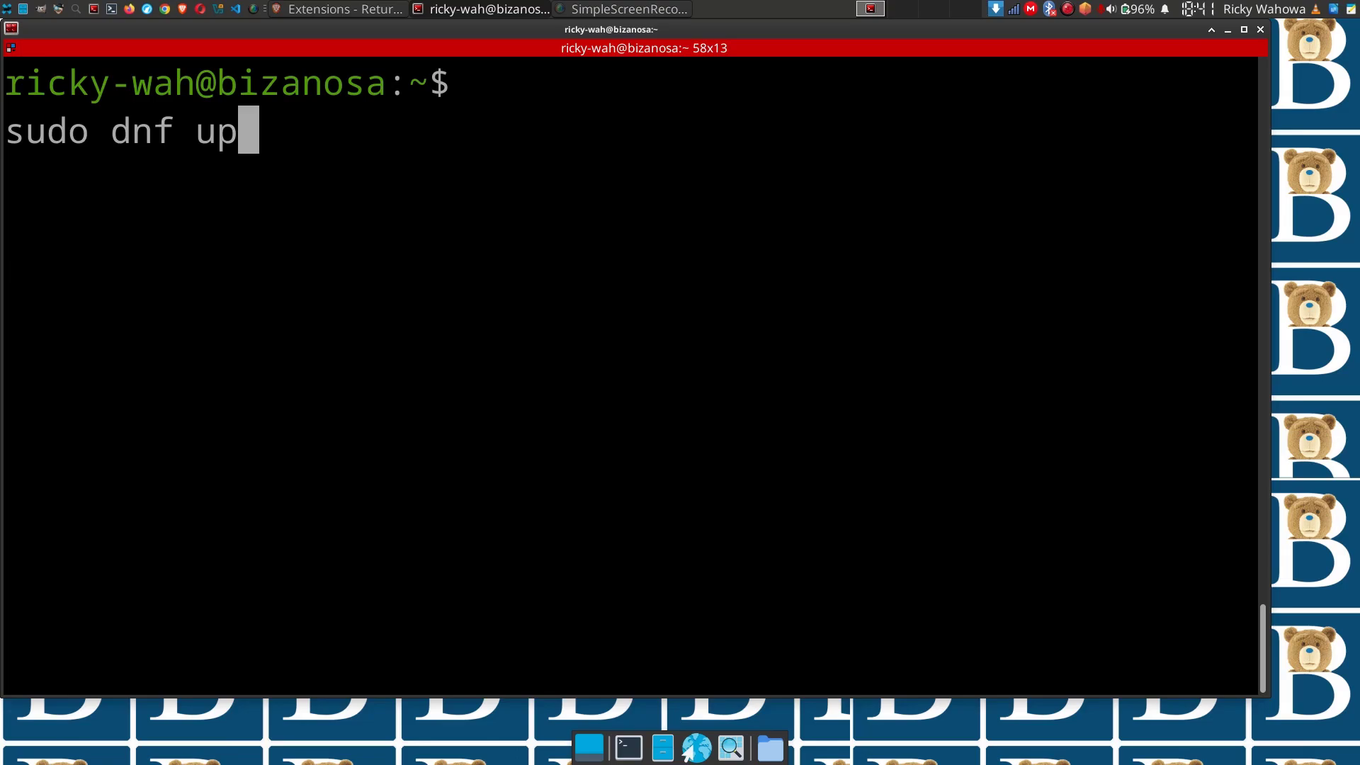
pyautogui.press('Return')
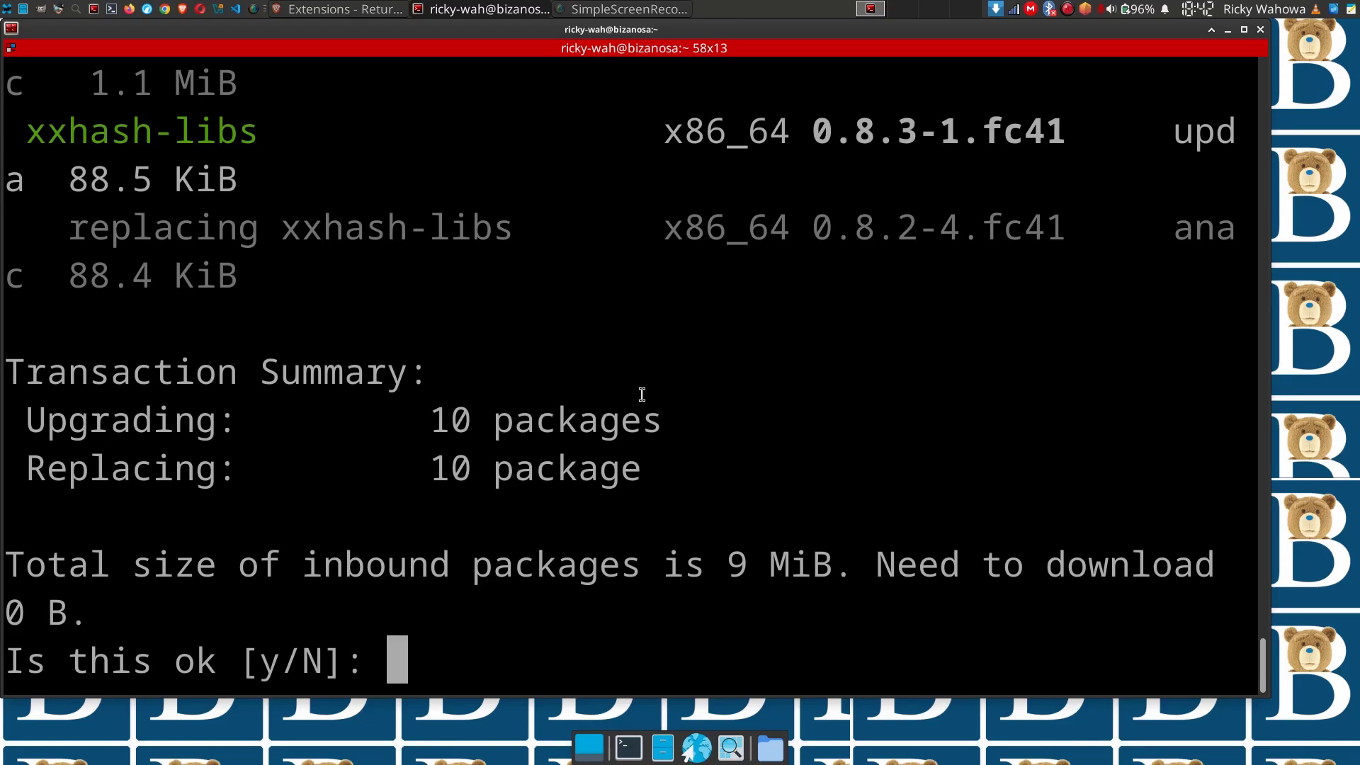
pyautogui.hotkey('ctrl', 'c')
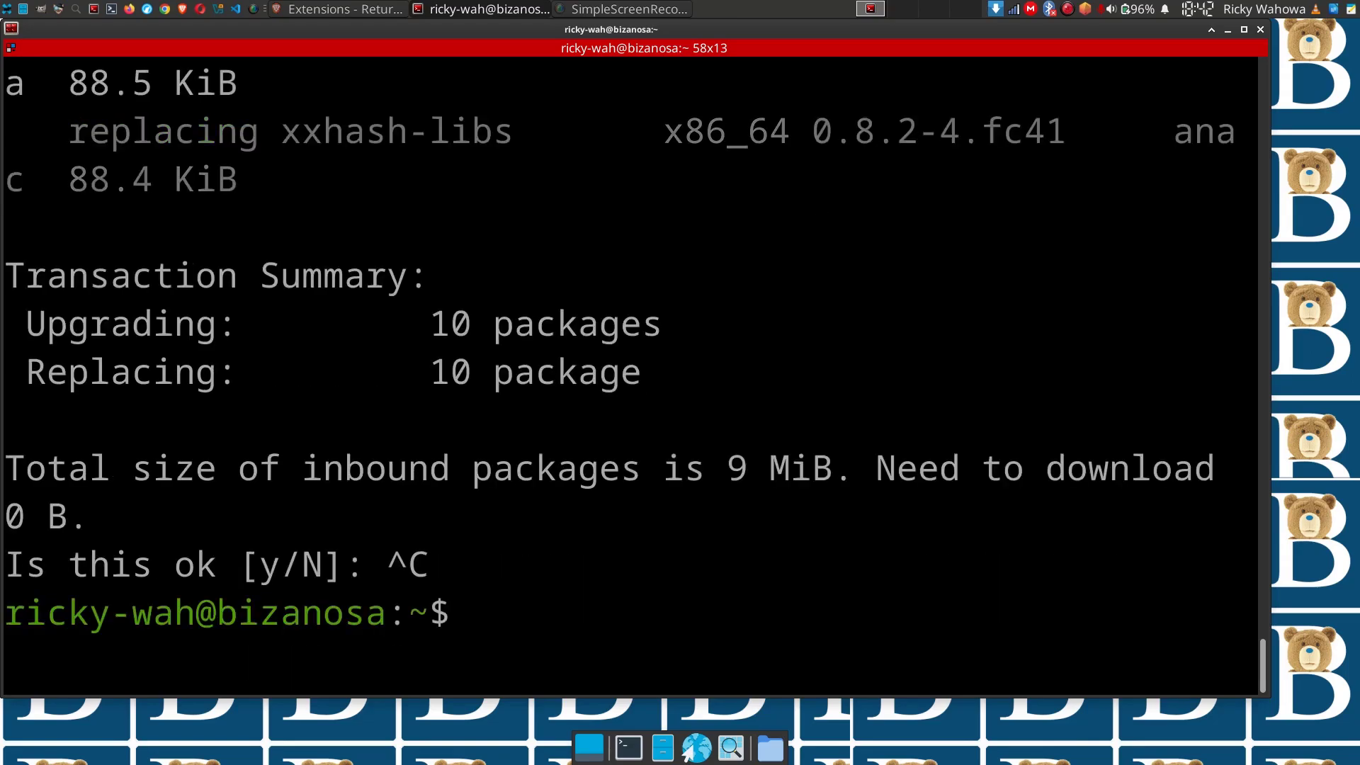
pyautogui.hotkey('ctrl', 'c')
# Run 'sudo dnf up -y' on a cleared screen until it reports Complete!, then get a fresh prompt.
pyautogui.hotkey('ctrl', 'l')
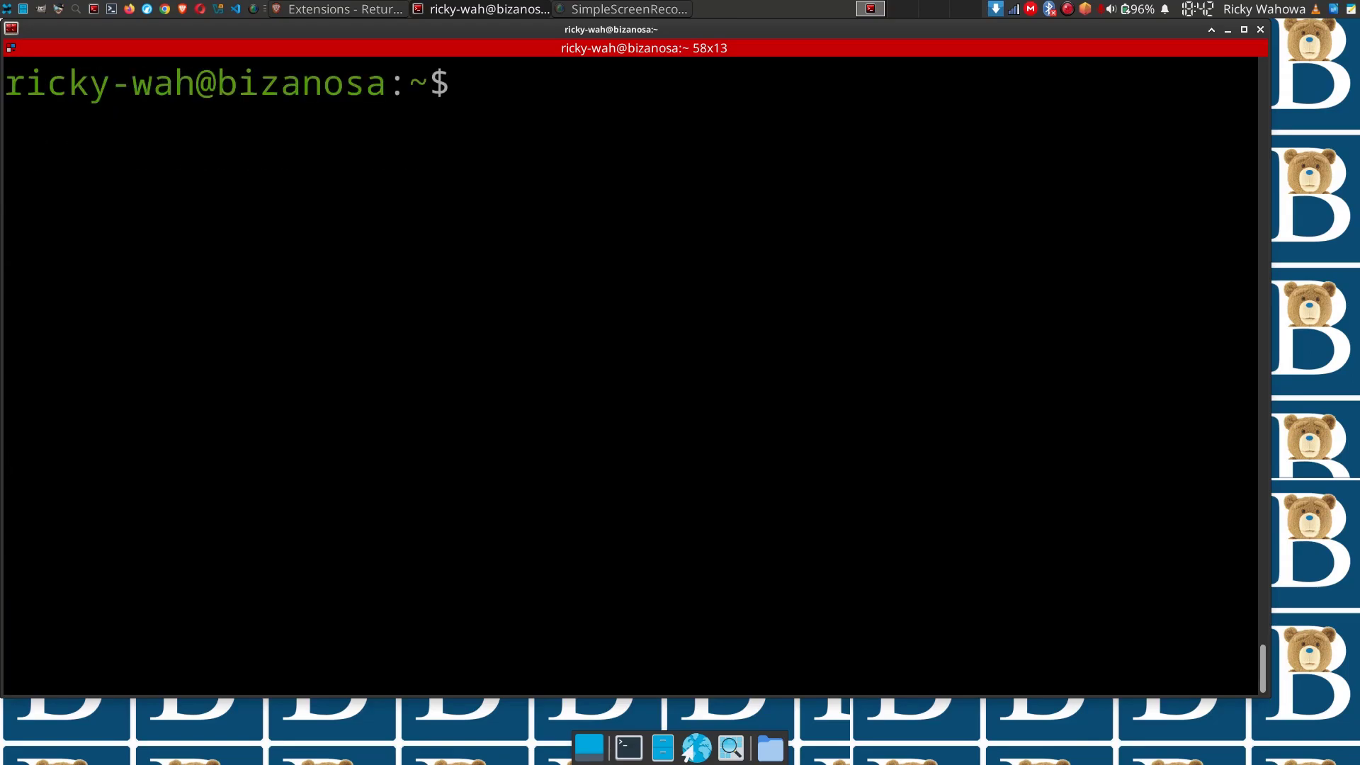
pyautogui.write('sudo dnf up')
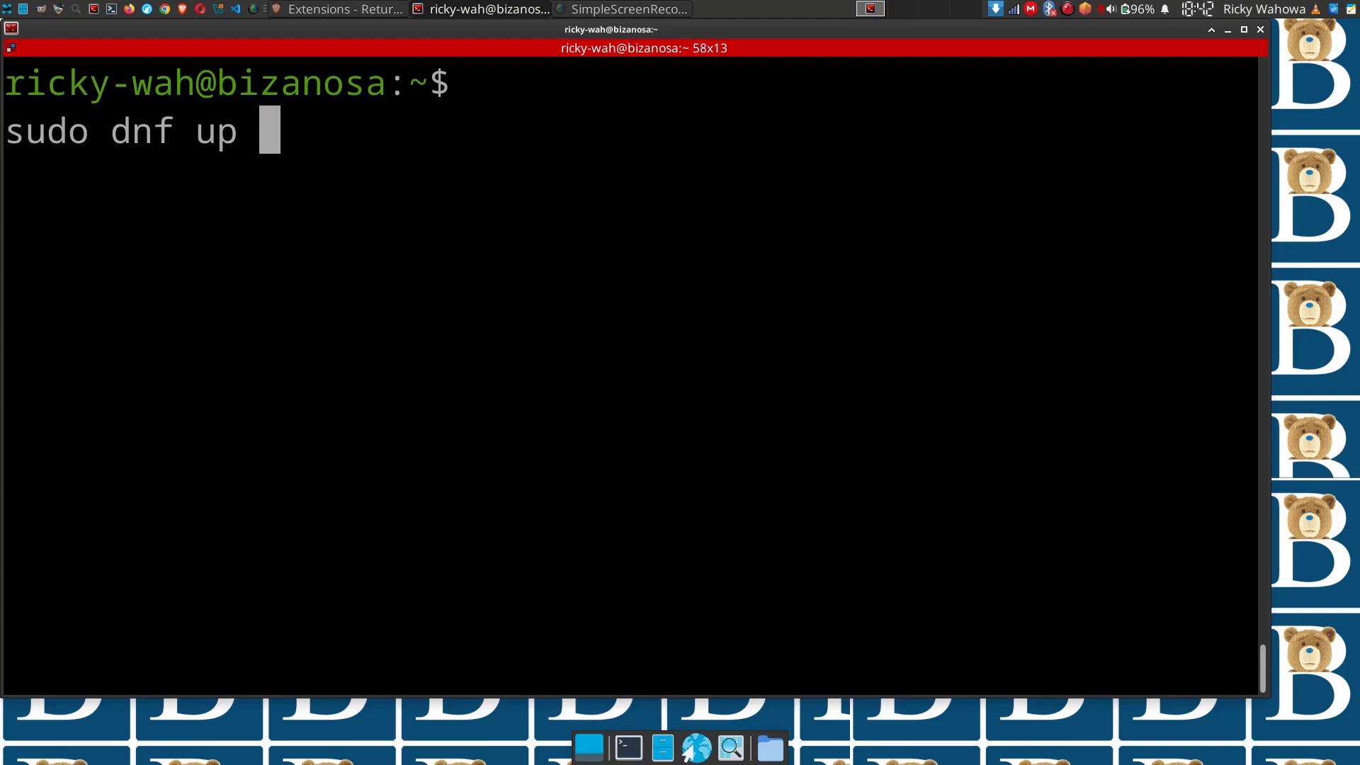
pyautogui.write(' -y')
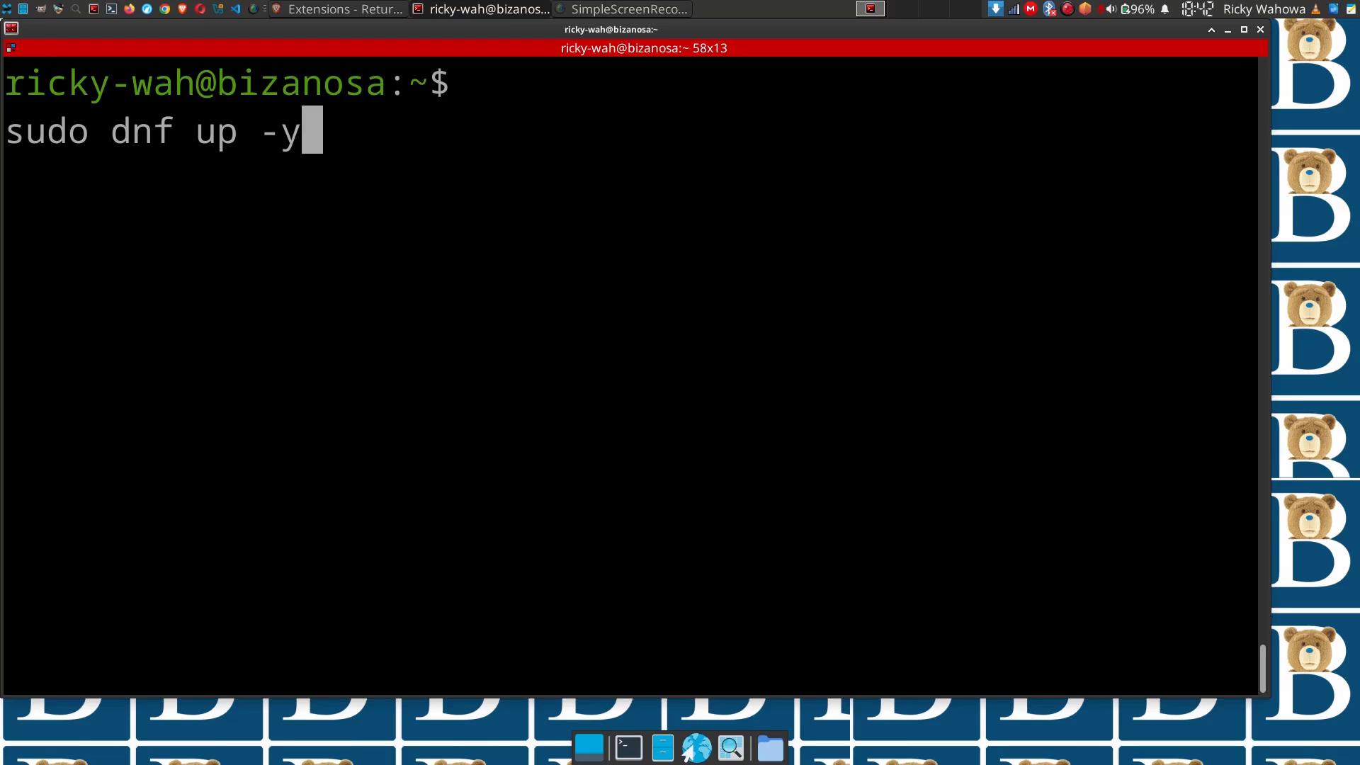
pyautogui.press('Return')
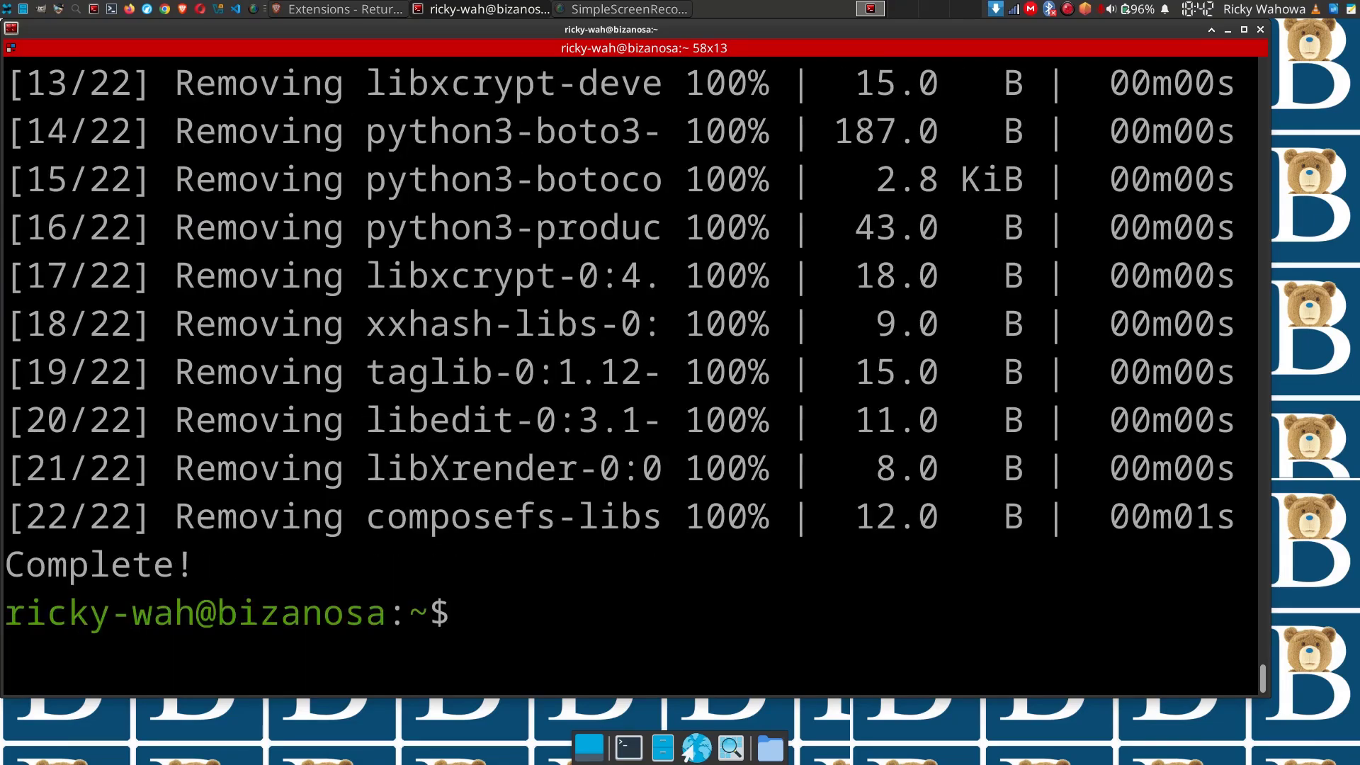
pyautogui.hotkey('ctrl', 'c')
# Clear the screen and run 'sudo dnf upgrade', which reports Nothing to do.
pyautogui.hotkey('ctrl', 'l')
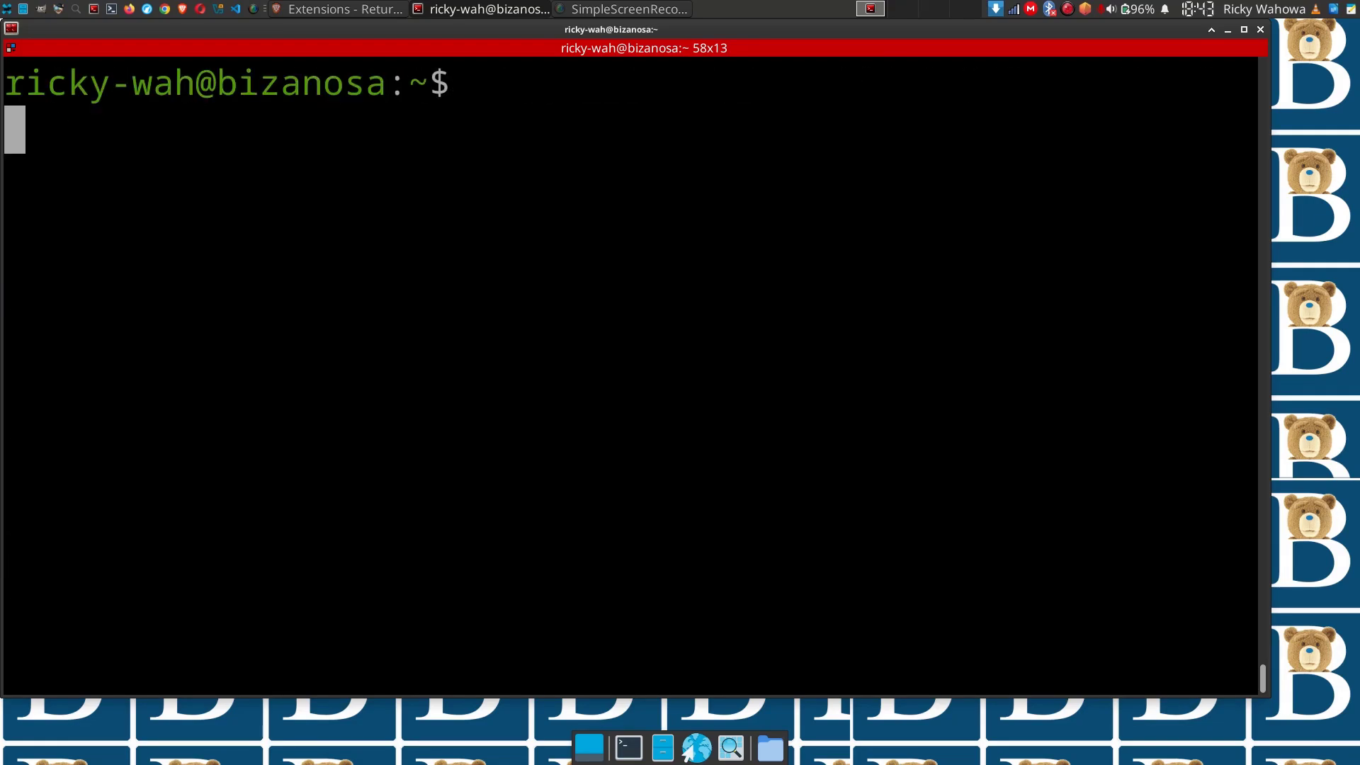
pyautogui.write('sudo dnf ')
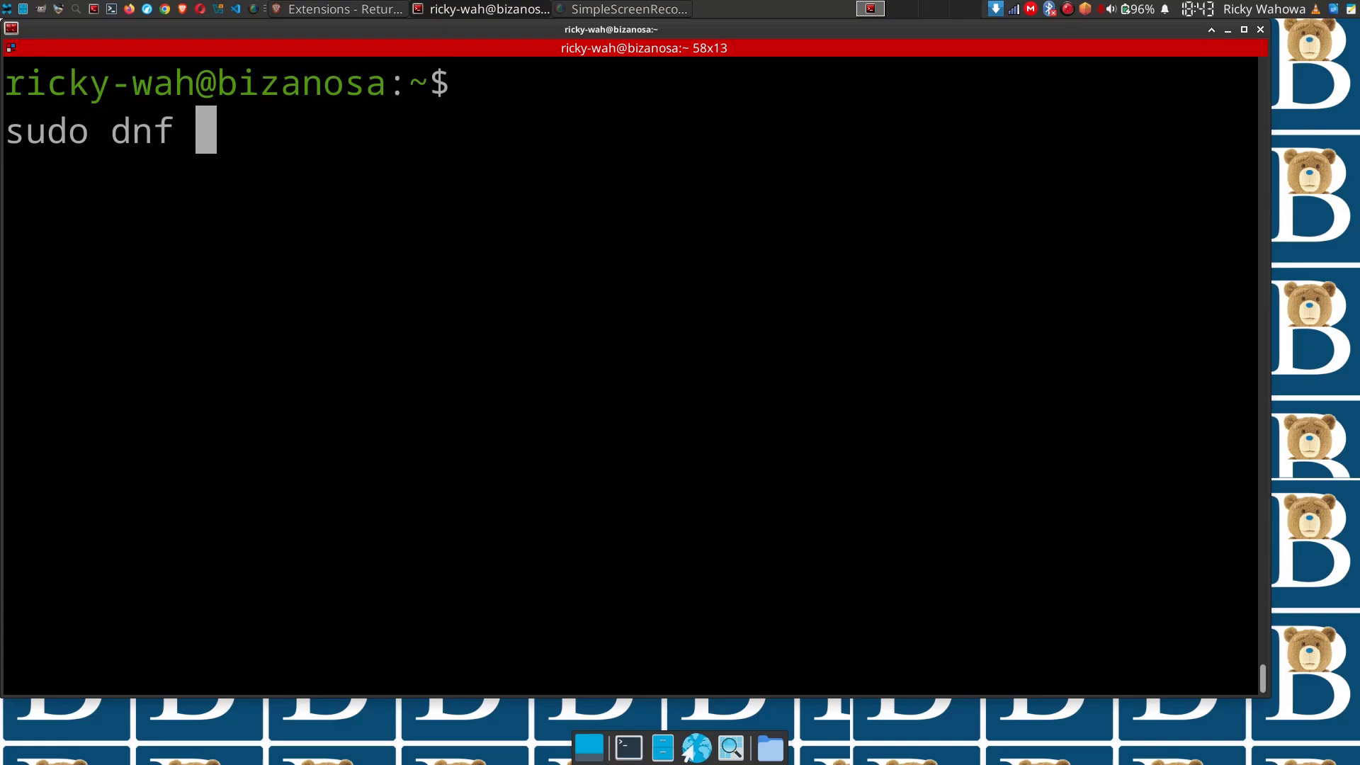
pyautogui.write('upgrade')
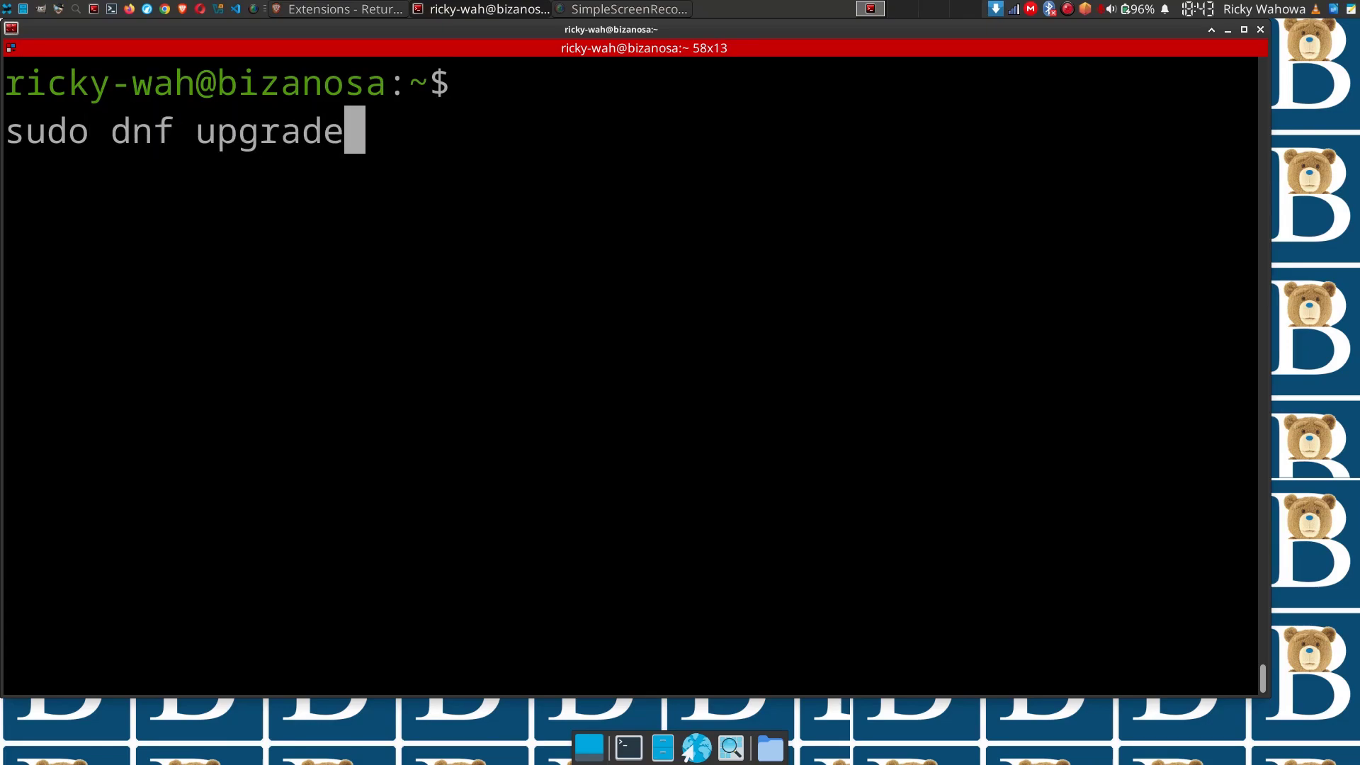
pyautogui.press('Return')
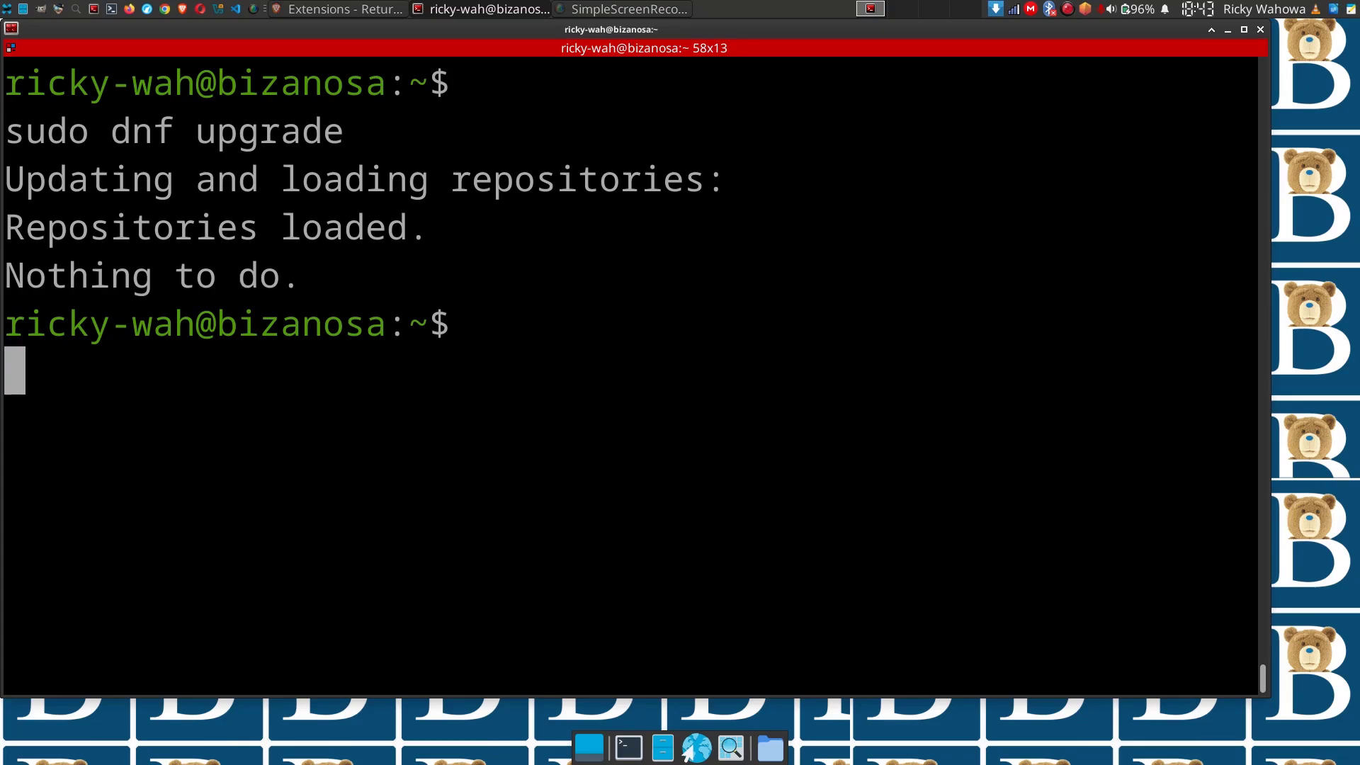
# Run 'sudo dnf upgrade -y' from history (Nothing to do), then recall it again.
pyautogui.press('Up')
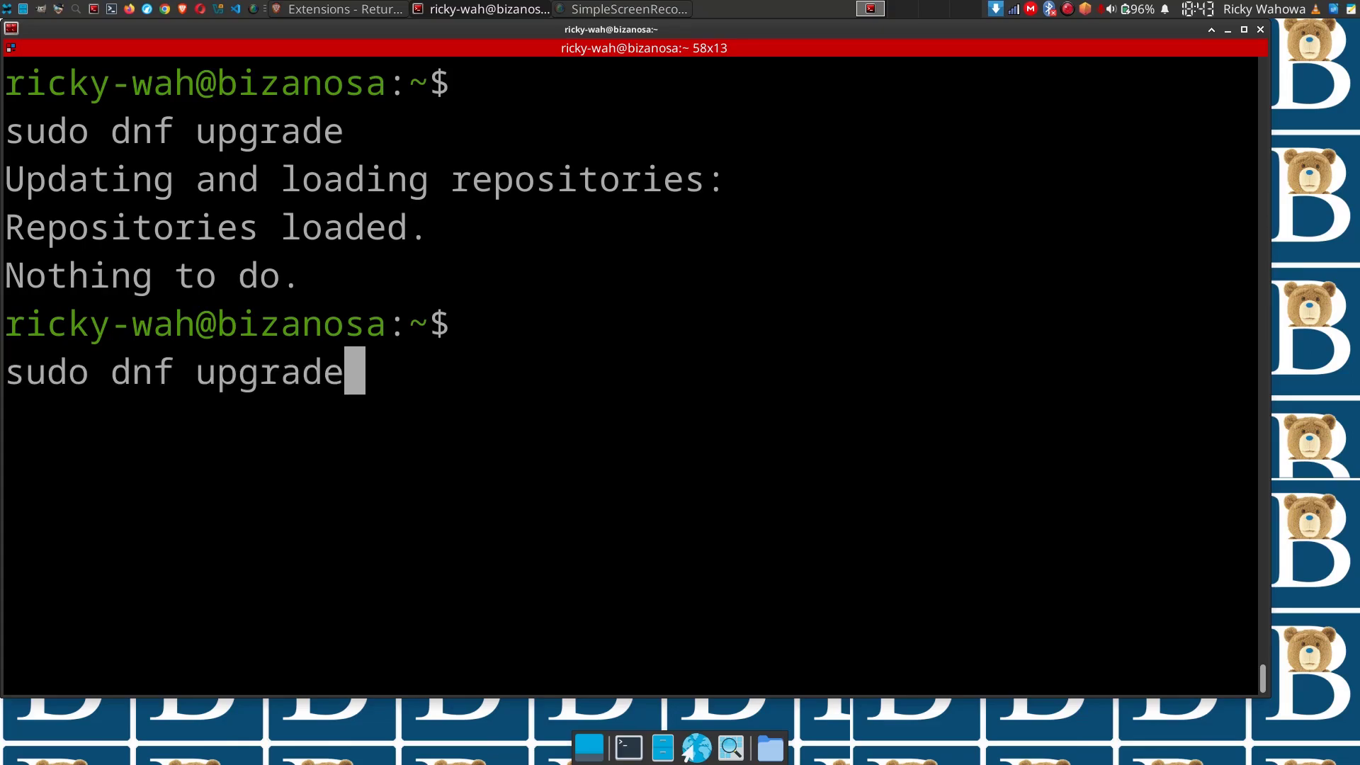
pyautogui.write(' -y')
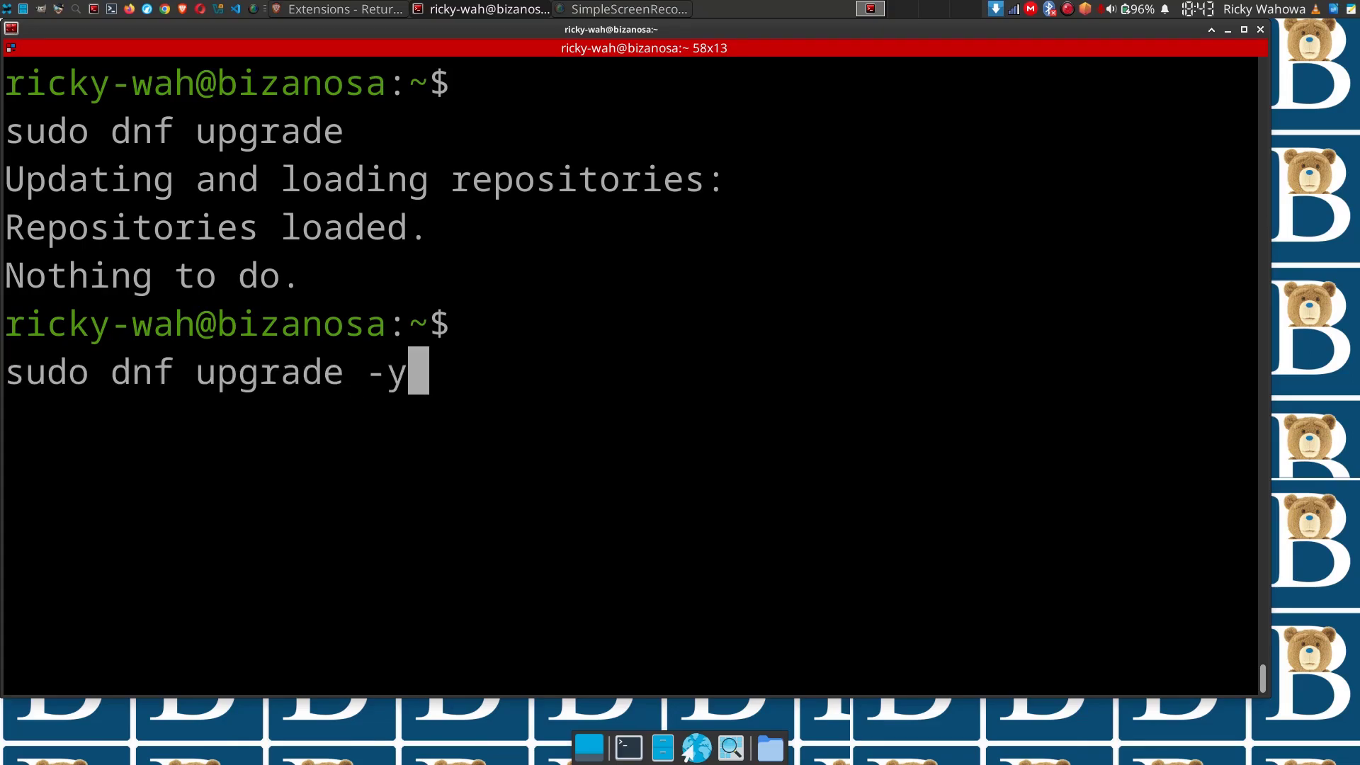
pyautogui.press('Return')
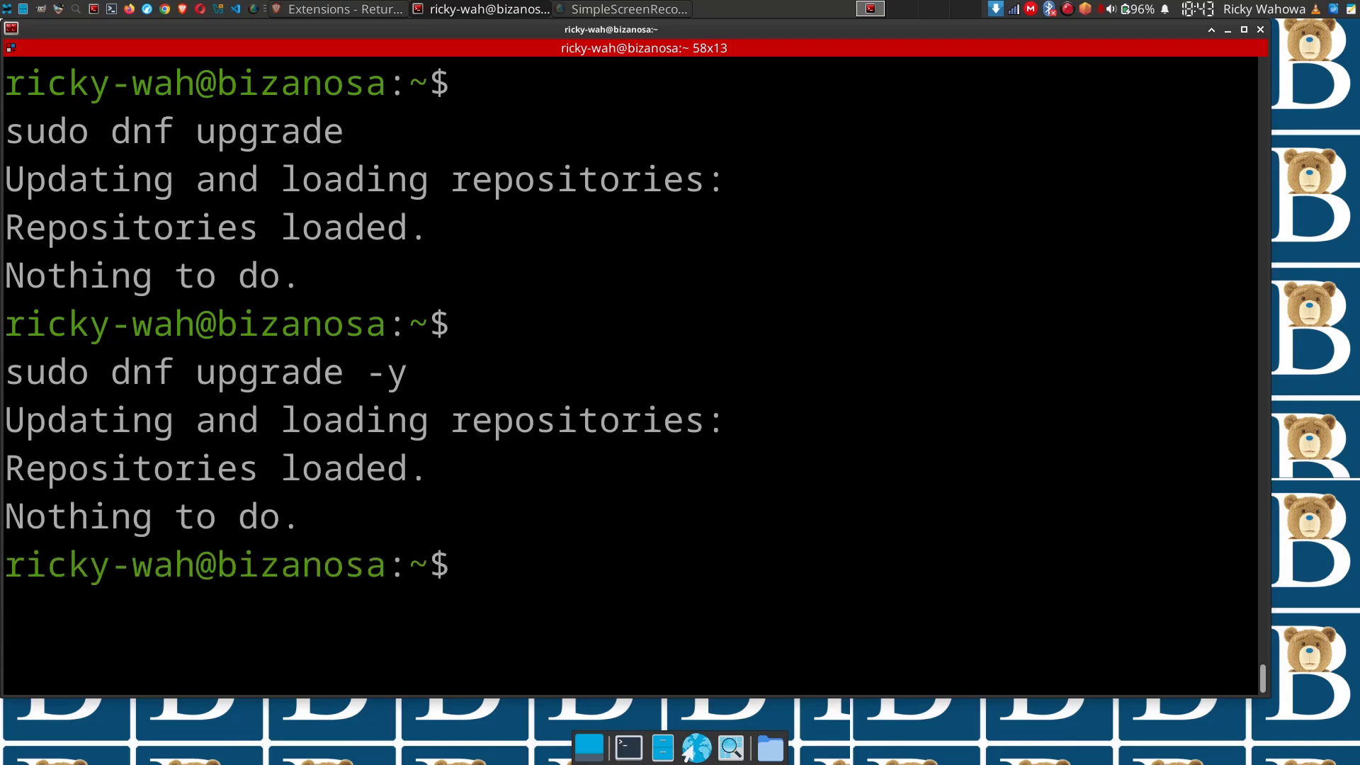
pyautogui.press('Up')
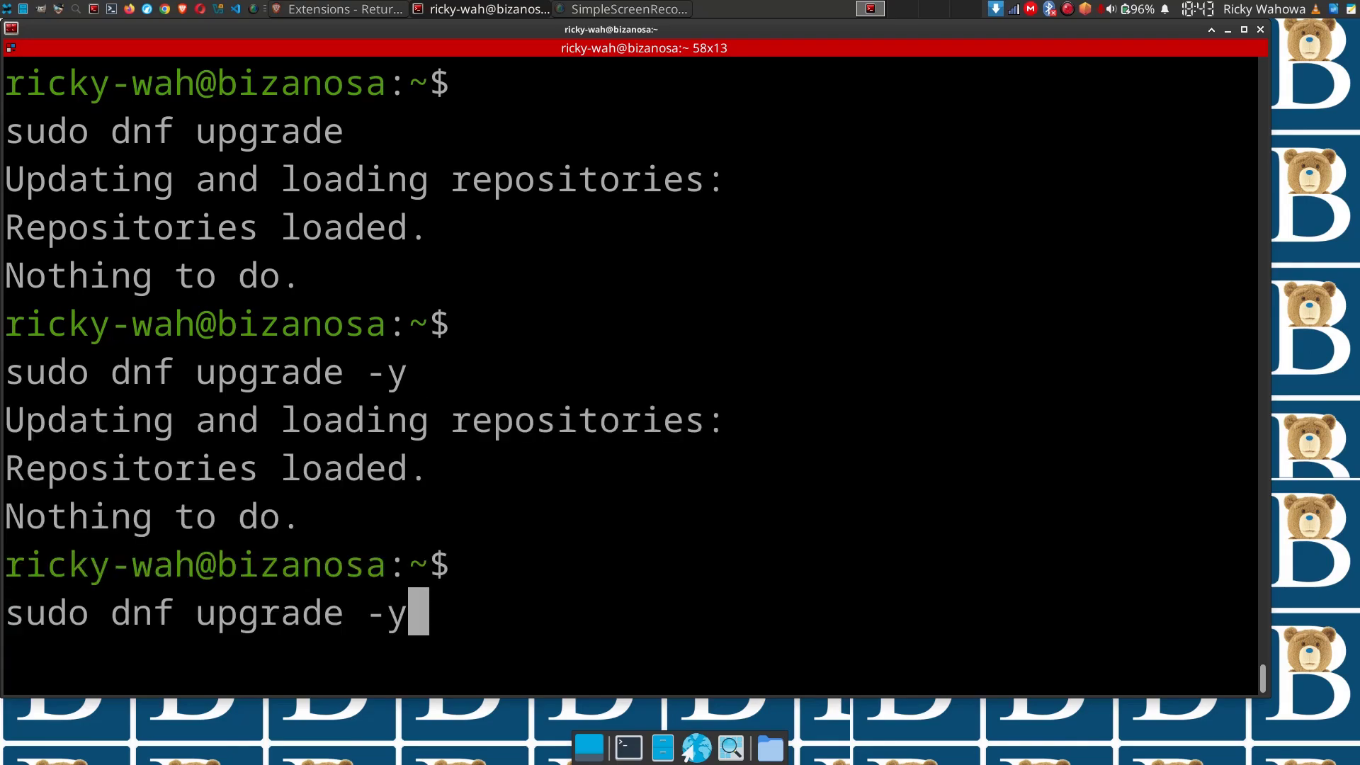